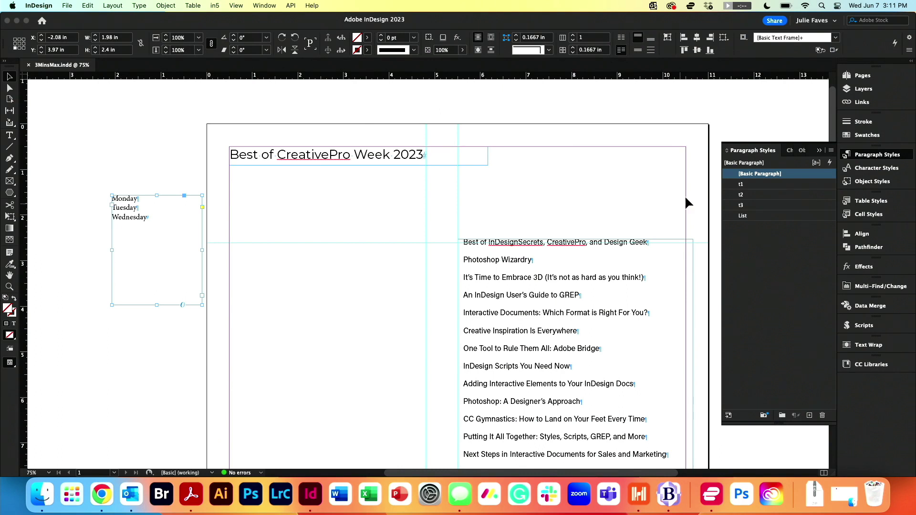
Switch on Shading in the t1 style's Paragraph Shading settings, showing a 20% tint.
{"action": "right_click", "coordinate": [756, 185]}
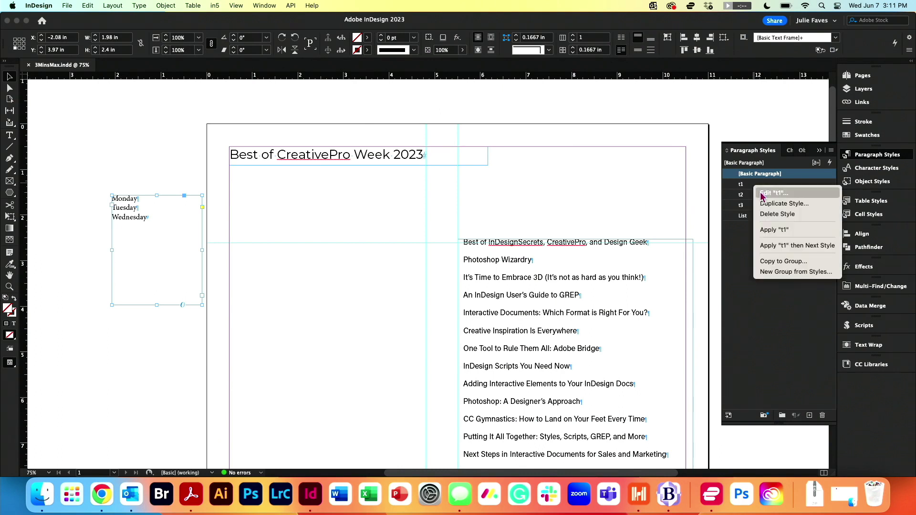
{"action": "left_click", "coordinate": [761, 194]}
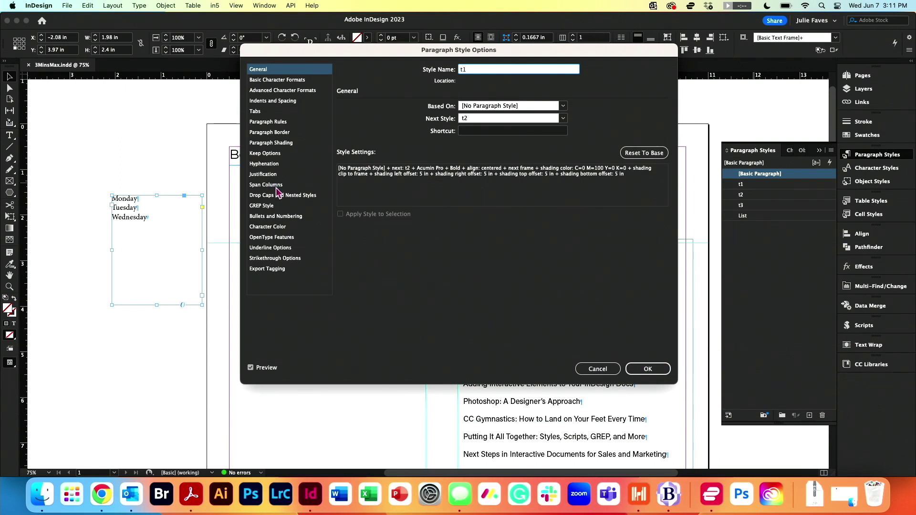
{"action": "left_click", "coordinate": [267, 154]}
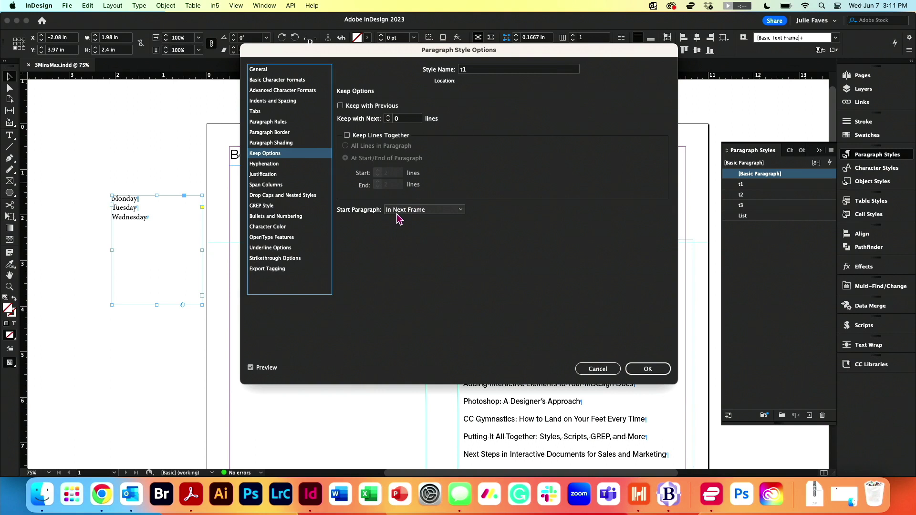
{"action": "left_click", "coordinate": [266, 69]}
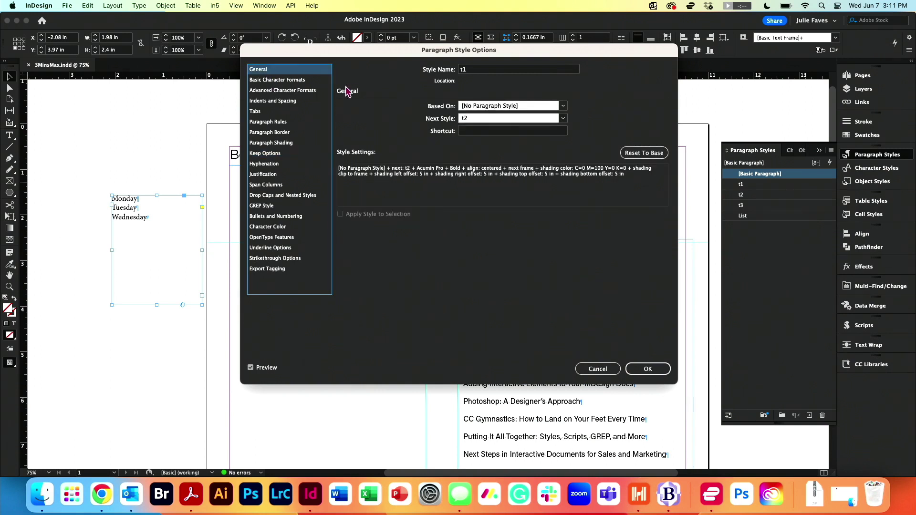
{"action": "left_click", "coordinate": [279, 143]}
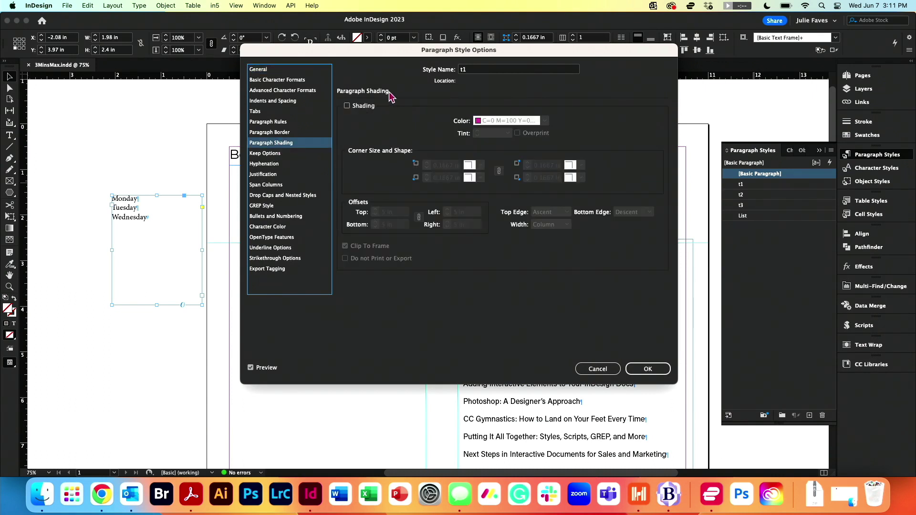
{"action": "left_click", "coordinate": [347, 106]}
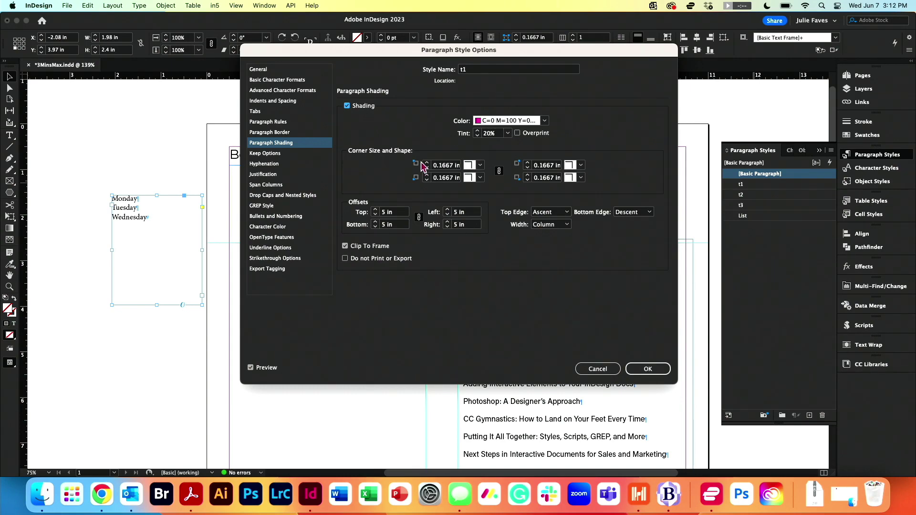
Confirm t1, then give the t2 style blue C=71 M=41 Y=0 K=0 paragraph shading.
{"action": "left_click", "coordinate": [648, 368]}
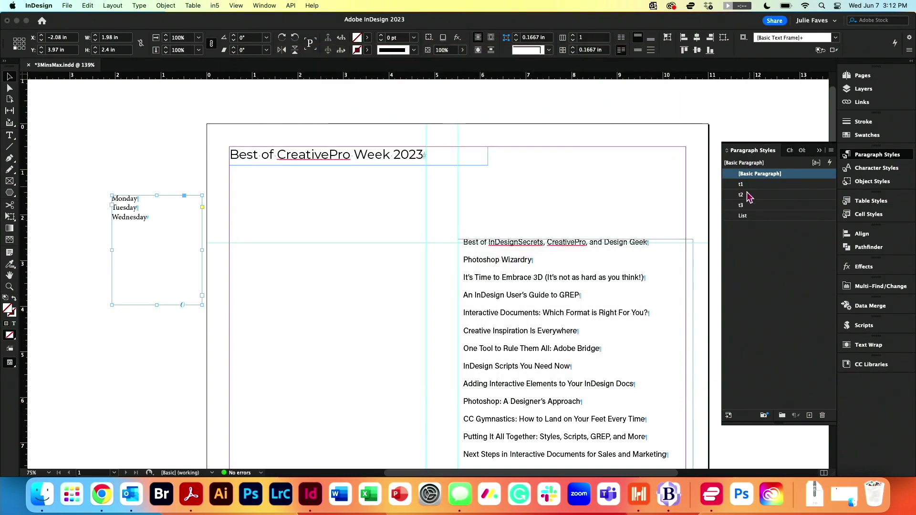
{"action": "right_click", "coordinate": [745, 197]}
{"action": "left_click", "coordinate": [755, 208]}
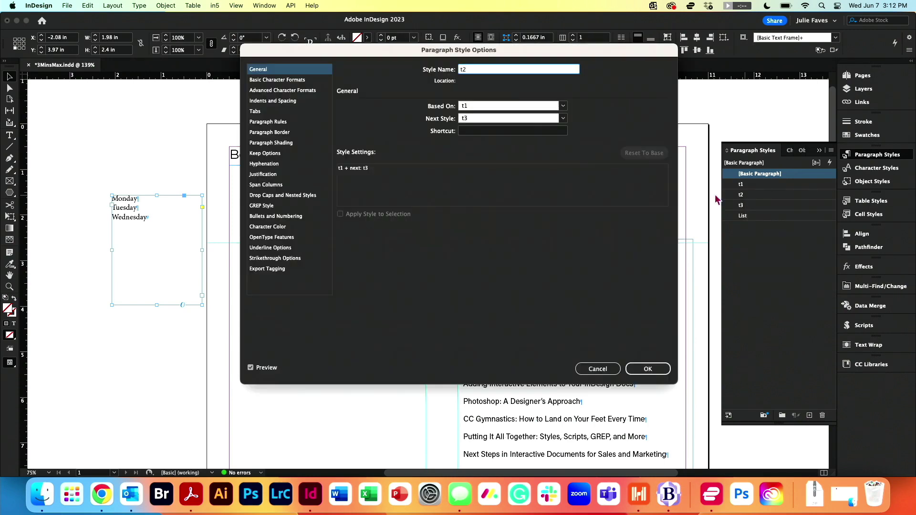
{"action": "left_click", "coordinate": [280, 143]}
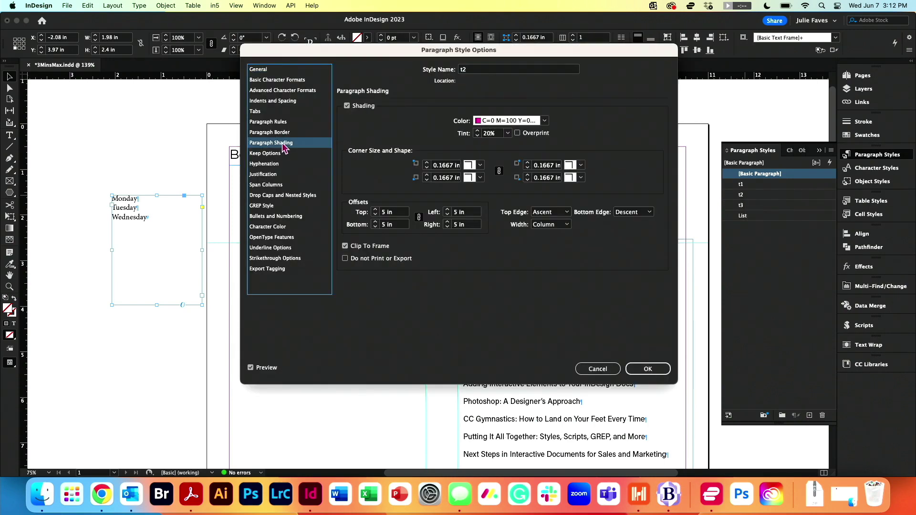
{"action": "left_click", "coordinate": [545, 121]}
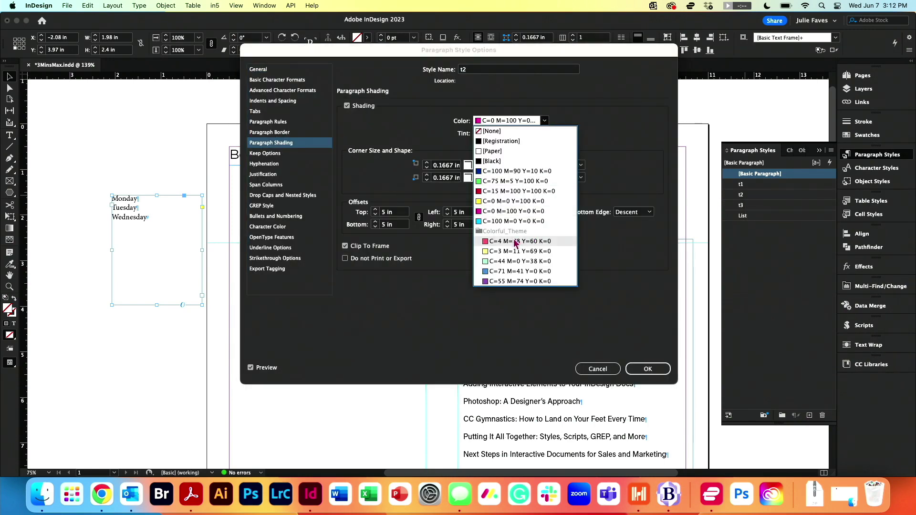
{"action": "left_click", "coordinate": [504, 271]}
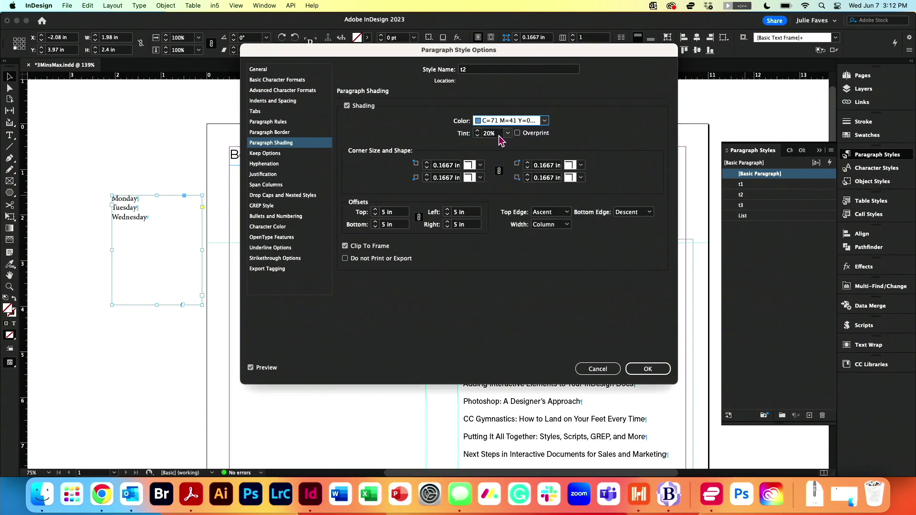
{"action": "left_click", "coordinate": [648, 368]}
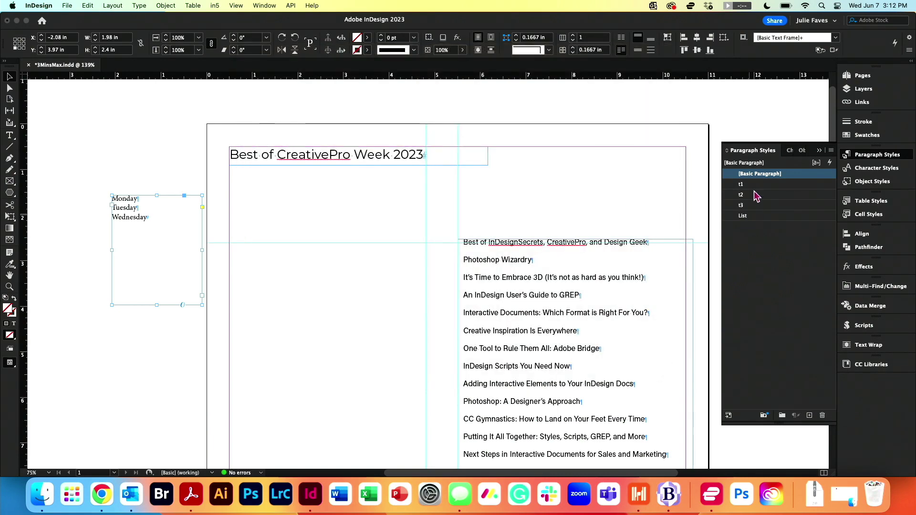
Give the t3 style light green C=44 M=0 Y=38 K=0 paragraph shading.
{"action": "right_click", "coordinate": [746, 211]}
{"action": "left_click", "coordinate": [761, 217]}
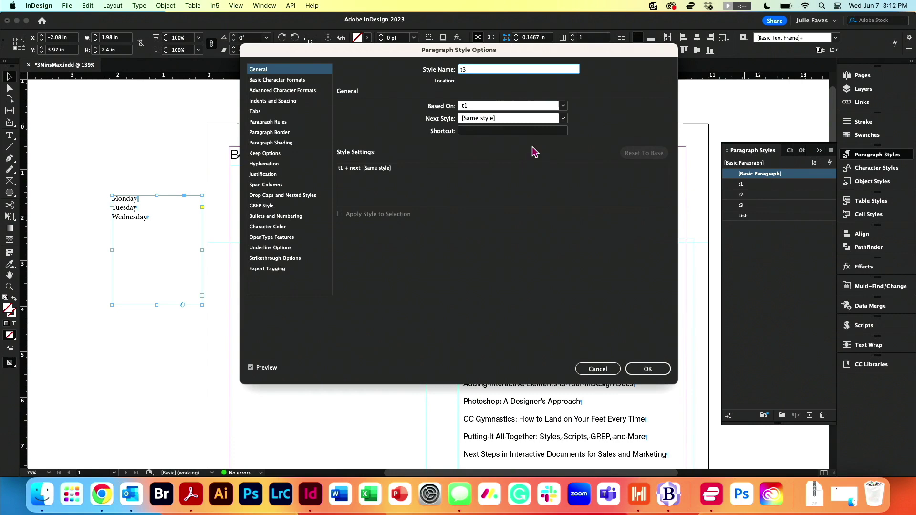
{"action": "left_click", "coordinate": [285, 143]}
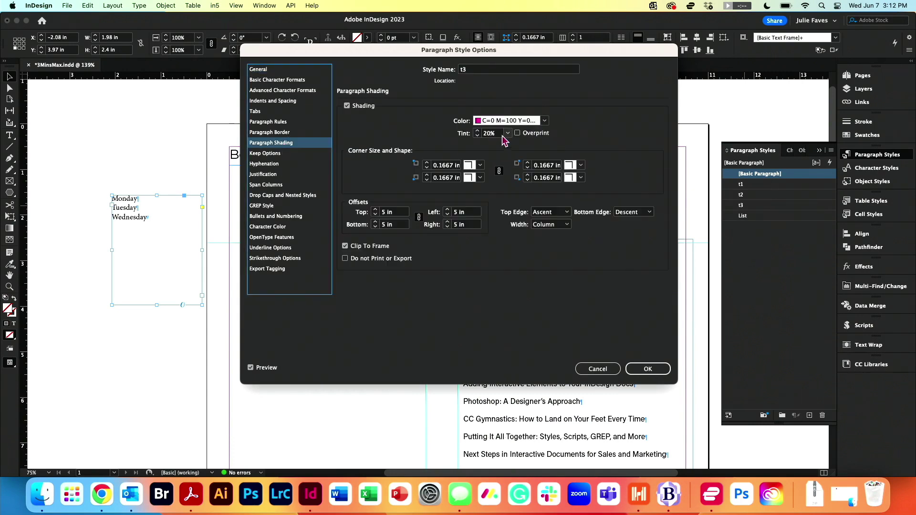
{"action": "left_click", "coordinate": [544, 120]}
{"action": "left_click", "coordinate": [507, 262]}
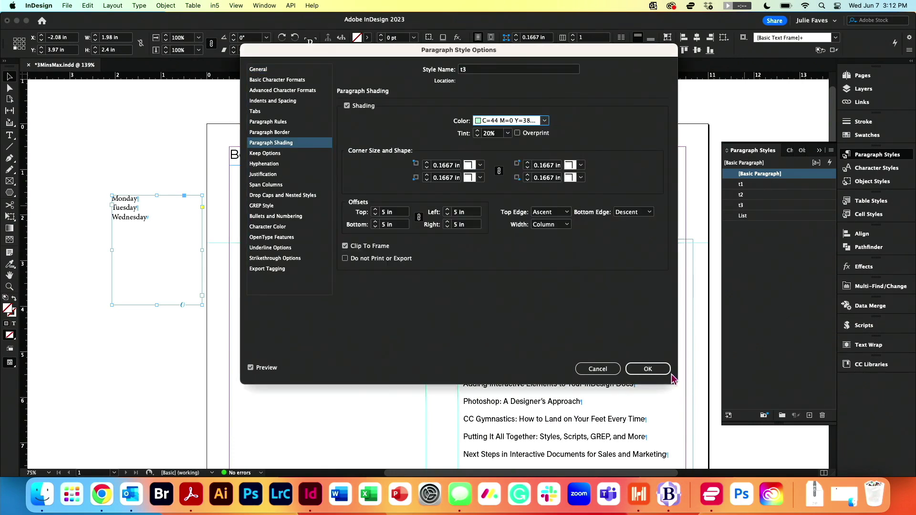
{"action": "left_click", "coordinate": [648, 369]}
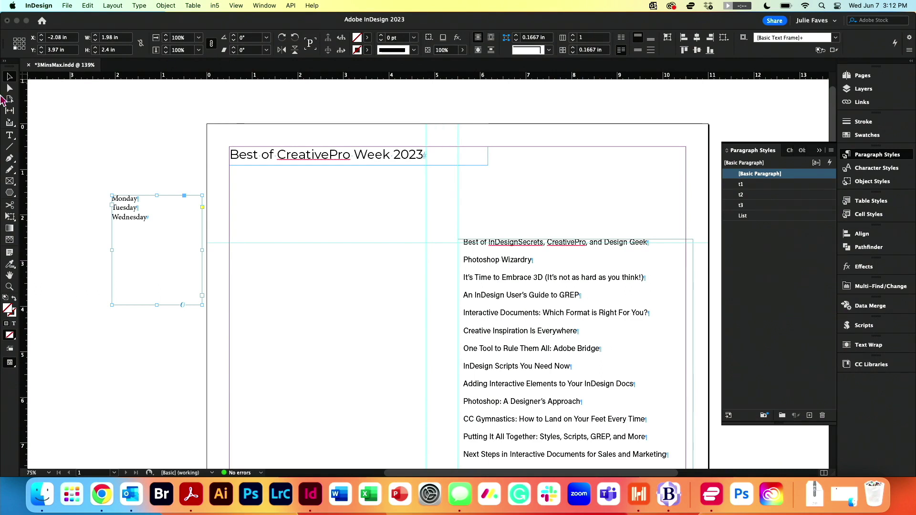
Draw a three-column text frame below the title.
{"action": "left_click", "coordinate": [10, 136]}
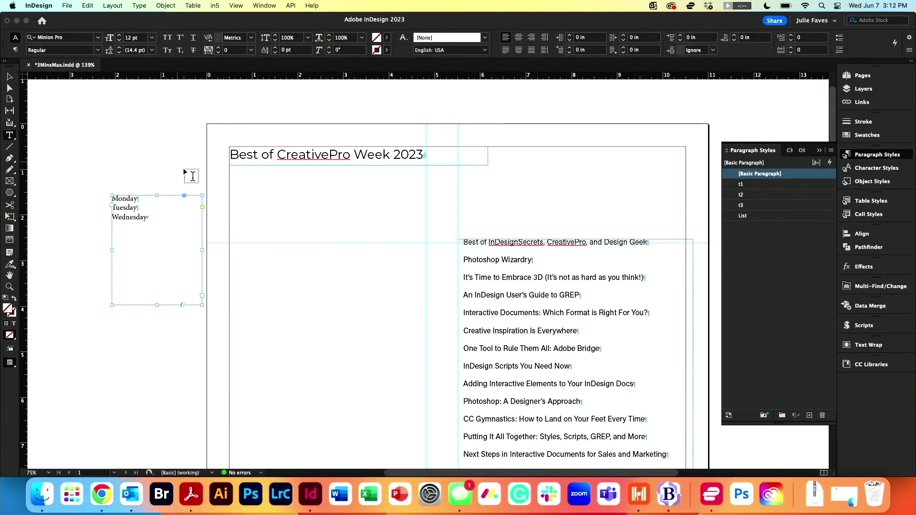
{"action": "left_click_drag", "start_coordinate": [232, 196], "coordinate": [426, 314]}
{"action": "key", "text": "Right"}
{"action": "key", "text": "Right"}
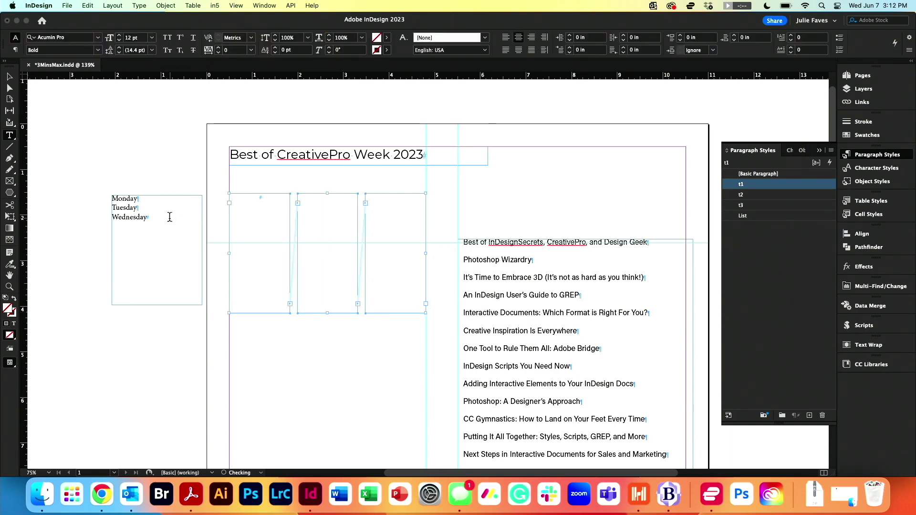
Copy the Monday, Tuesday, Wednesday lines and paste them into the first column.
{"action": "left_click", "coordinate": [170, 217]}
{"action": "key", "text": "super+a"}
{"action": "scroll", "coordinate": [169, 217], "scroll_direction": "left", "scroll_amount": 5}
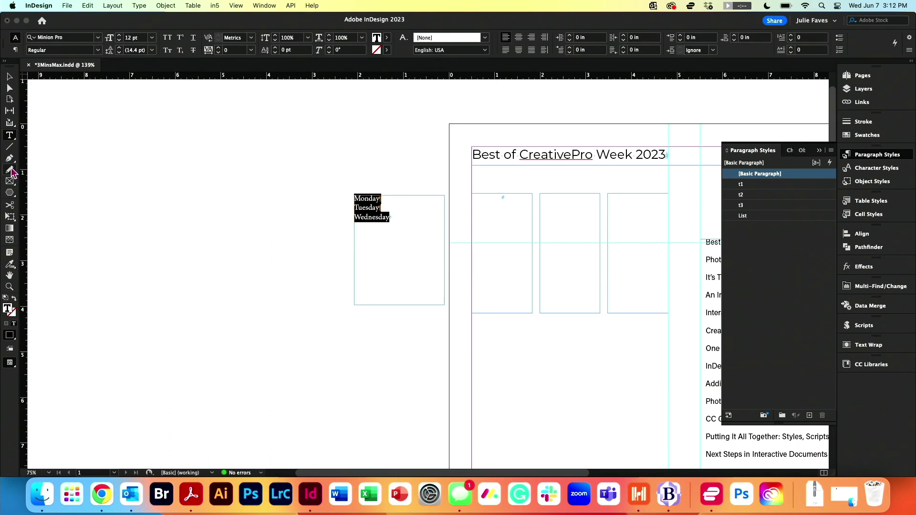
{"action": "key", "text": "super+c"}
{"action": "key", "text": "shift+super+a"}
{"action": "key", "text": "super+v"}
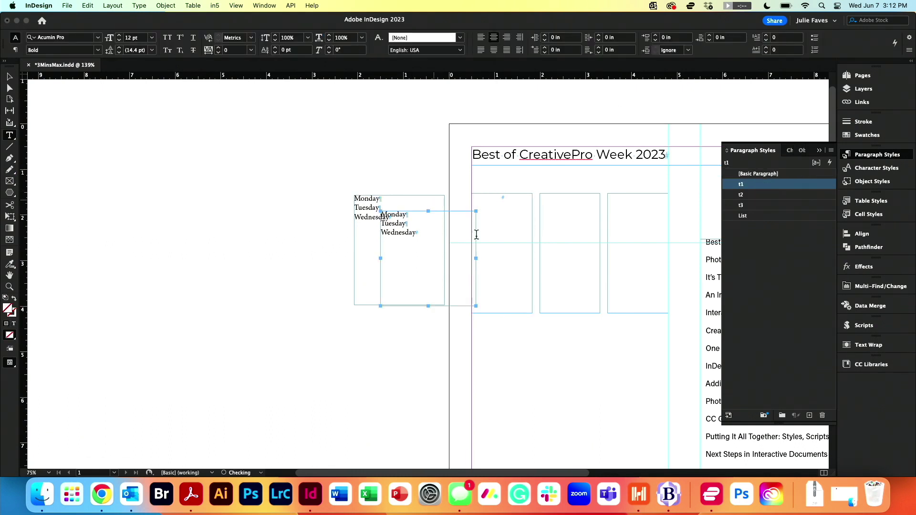
{"action": "left_click", "coordinate": [507, 199]}
{"action": "key", "text": "super+v"}
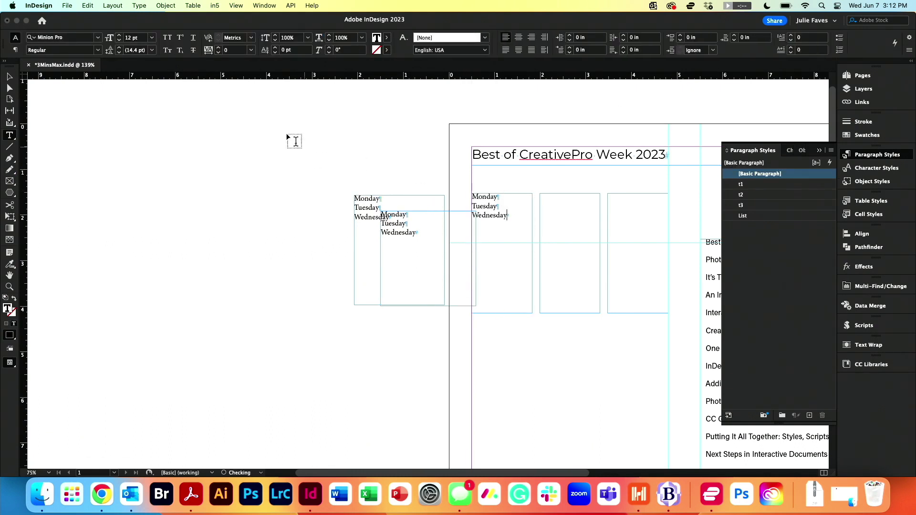
Delete the stray pasted weekday frame and select the original one.
{"action": "left_click", "coordinate": [10, 76]}
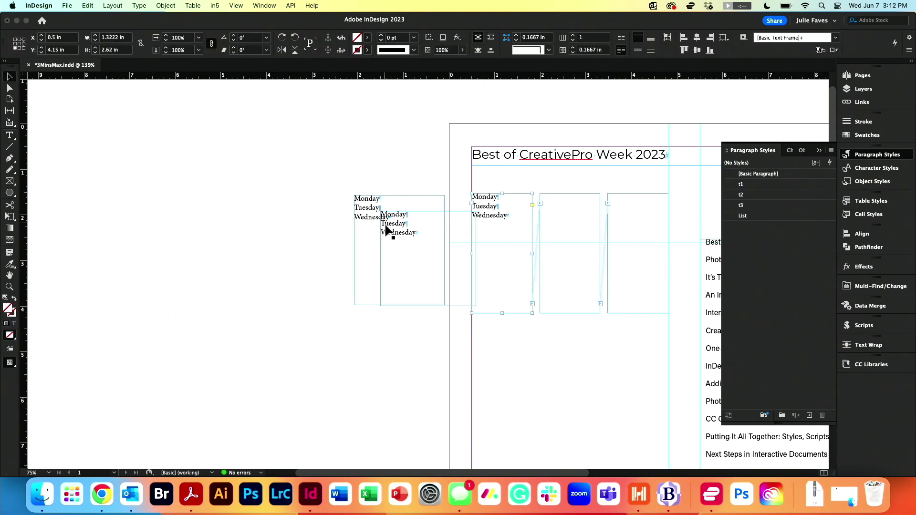
{"action": "left_click", "coordinate": [402, 239]}
{"action": "key", "text": "Delete"}
{"action": "left_click", "coordinate": [384, 233]}
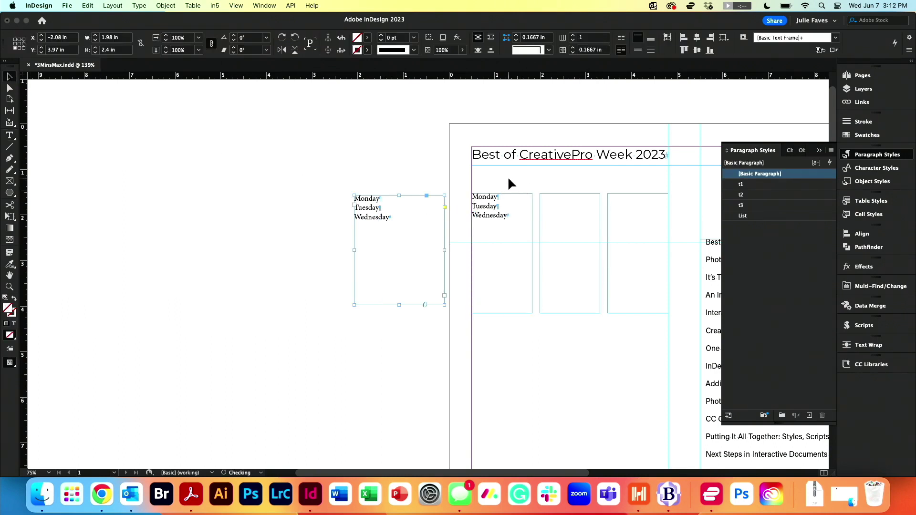
Apply the frame+ object style to the three column frames.
{"action": "left_click_drag", "start_coordinate": [508, 178], "coordinate": [658, 220]}
{"action": "left_click", "coordinate": [865, 183]}
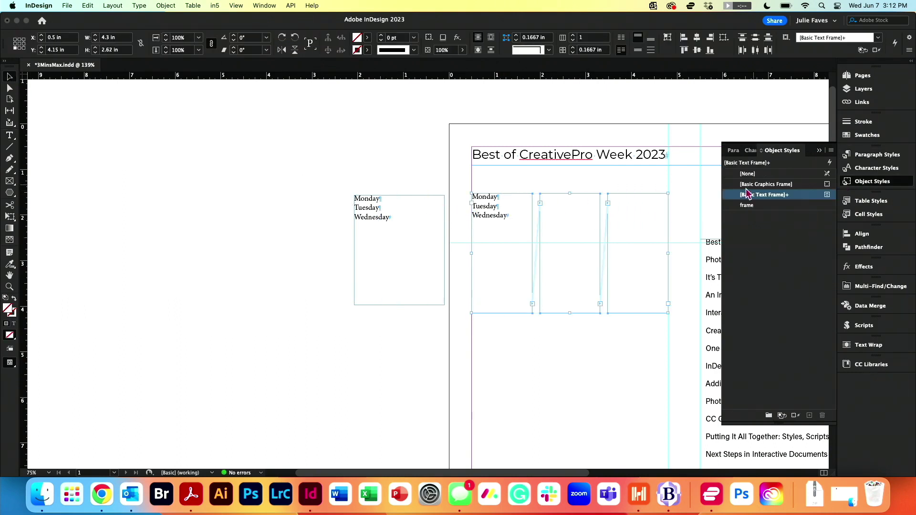
{"action": "left_click", "coordinate": [749, 206]}
Style the weekday text with t1 then next style, giving Monday t1, Tuesday t2, Wednesday t3.
{"action": "left_click", "coordinate": [14, 137]}
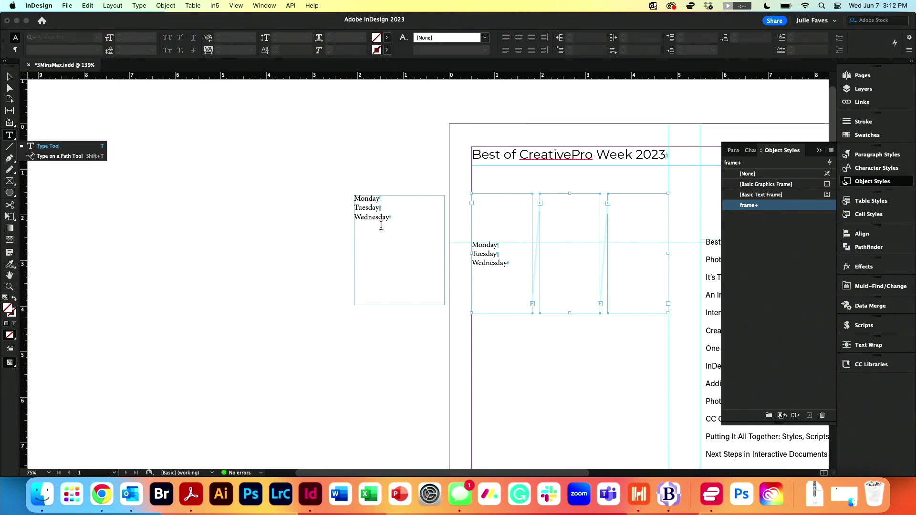
{"action": "left_click", "coordinate": [485, 249]}
{"action": "key", "text": "super+a"}
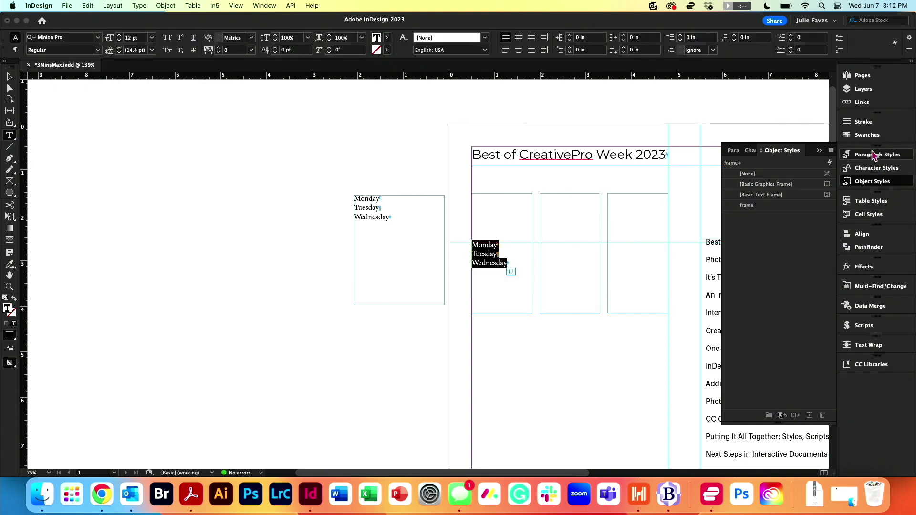
{"action": "left_click", "coordinate": [871, 156]}
{"action": "right_click", "coordinate": [750, 186]}
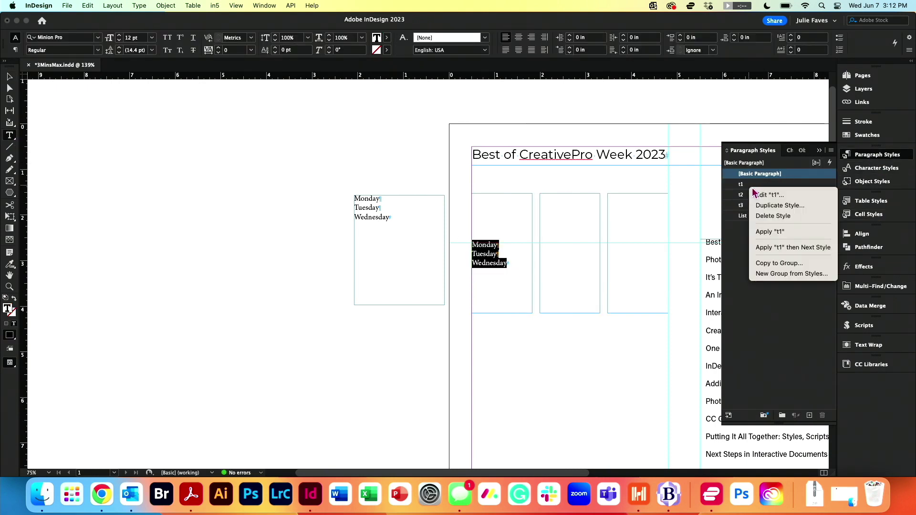
{"action": "left_click", "coordinate": [764, 248]}
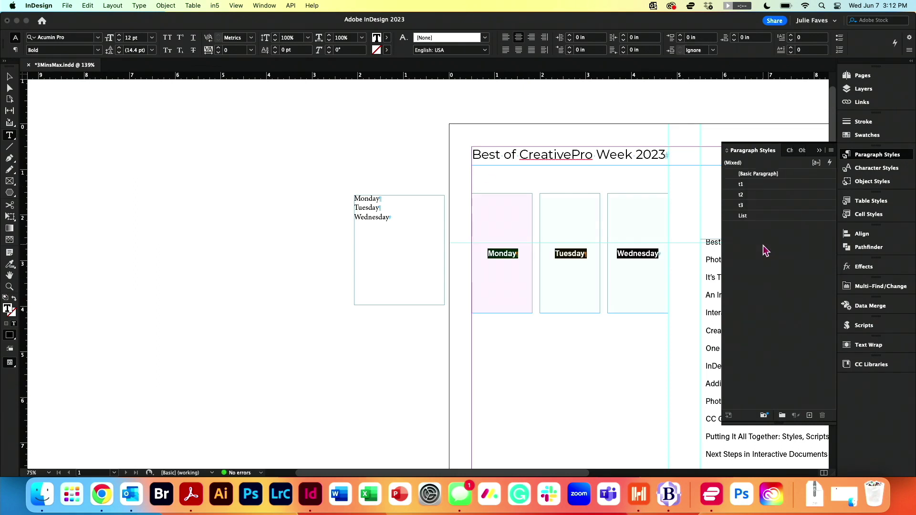
Nudge the off-page weekday frame slightly up and left.
{"action": "left_click", "coordinate": [9, 77]}
{"action": "scroll", "coordinate": [303, 222], "scroll_direction": "right", "scroll_amount": 4}
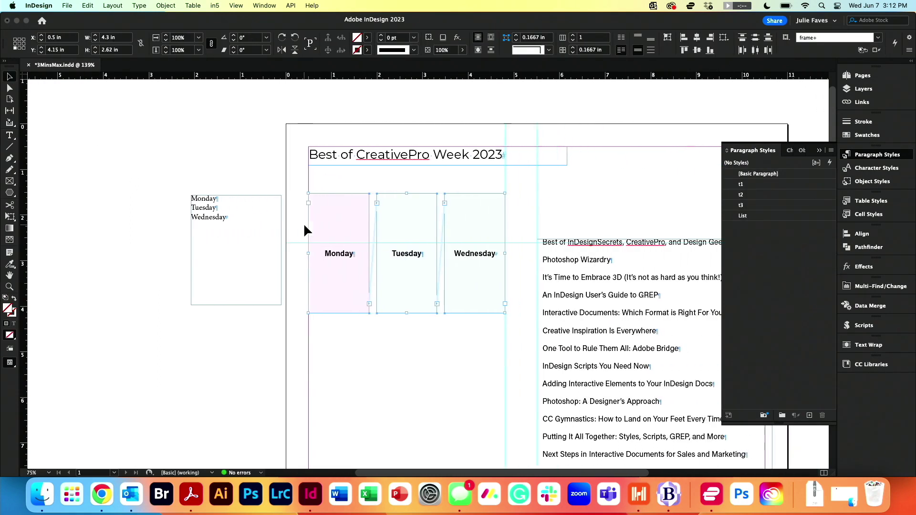
{"action": "scroll", "coordinate": [304, 226], "scroll_direction": "right", "scroll_amount": 2}
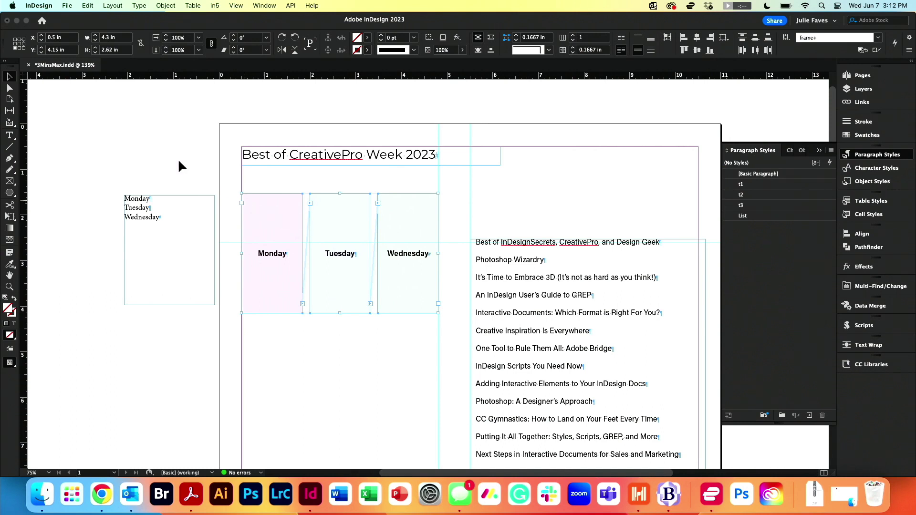
{"action": "left_click_drag", "start_coordinate": [184, 241], "coordinate": [177, 239]}
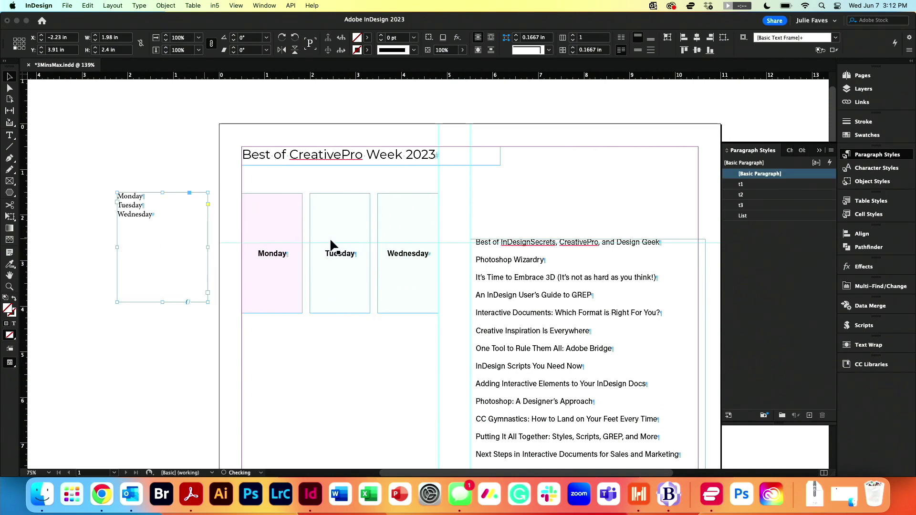
Run the AddPoints.jsx sample script on the Monday, Tuesday and Wednesday frames.
{"action": "left_click", "coordinate": [869, 330]}
{"action": "left_click_drag", "start_coordinate": [233, 182], "coordinate": [451, 334]}
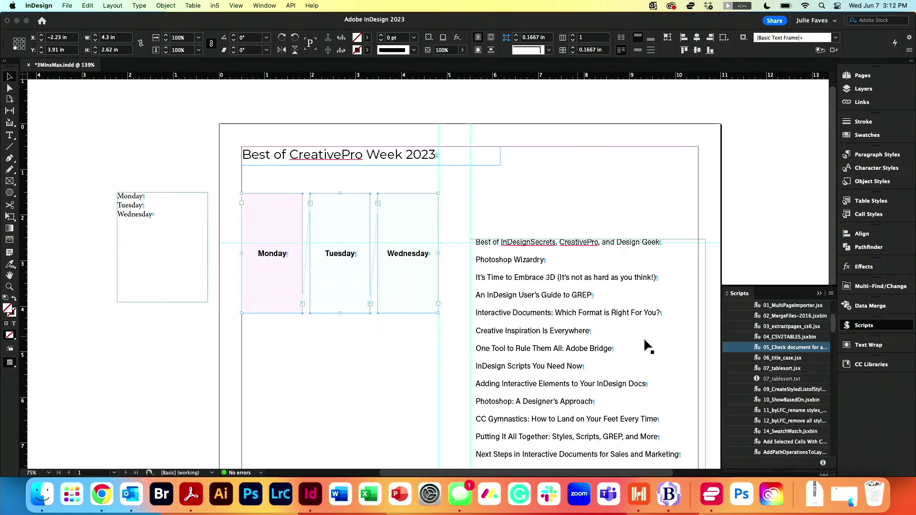
{"action": "scroll", "coordinate": [772, 357], "scroll_direction": "up", "scroll_amount": 5}
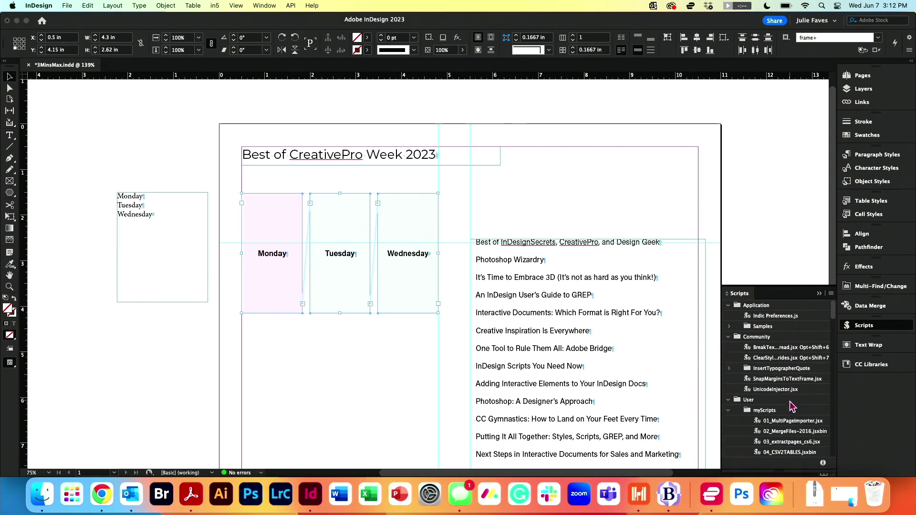
{"action": "left_click", "coordinate": [729, 326]}
{"action": "left_click", "coordinate": [729, 348]}
{"action": "scroll", "coordinate": [793, 341], "scroll_direction": "down", "scroll_amount": 3}
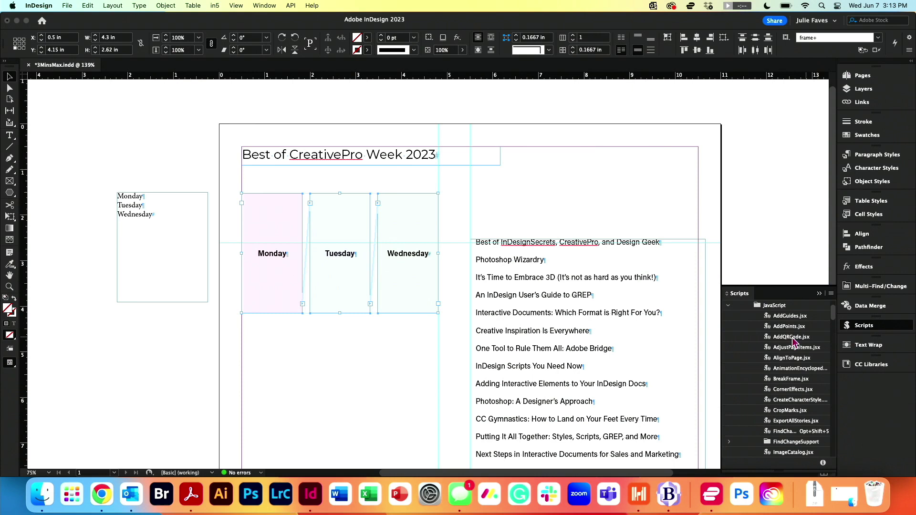
{"action": "left_click", "coordinate": [790, 327]}
{"action": "double_click", "coordinate": [790, 327]}
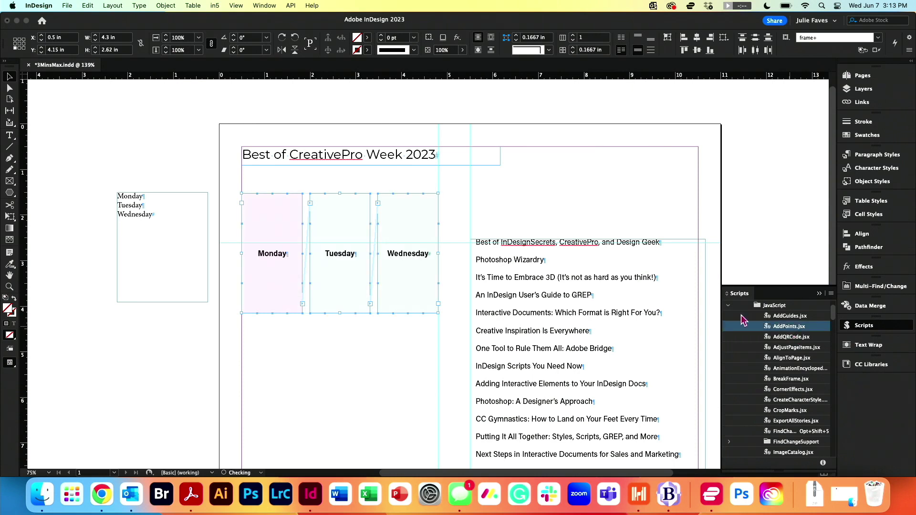
Push the frames' middle anchor points right to form pointed chevron arrows.
{"action": "left_click_drag", "start_coordinate": [230, 231], "coordinate": [460, 270]}
{"action": "key", "text": "shift+Right"}
{"action": "key", "text": "shift+Left"}
{"action": "left_click", "coordinate": [10, 88]}
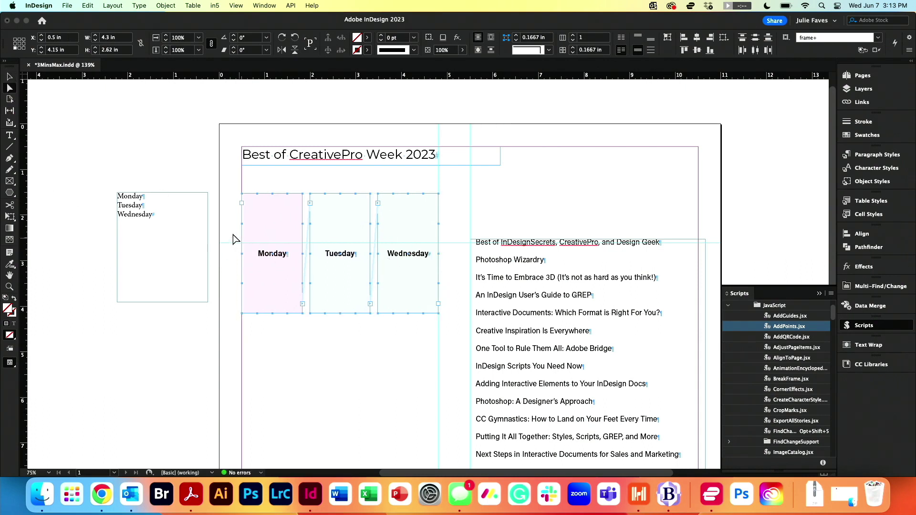
{"action": "left_click_drag", "start_coordinate": [233, 253], "coordinate": [454, 271]}
{"action": "key", "text": "shift+Right"}
{"action": "key", "text": "shift+Right"}
{"action": "key", "text": "shift+Right"}
{"action": "key", "text": "shift+Right"}
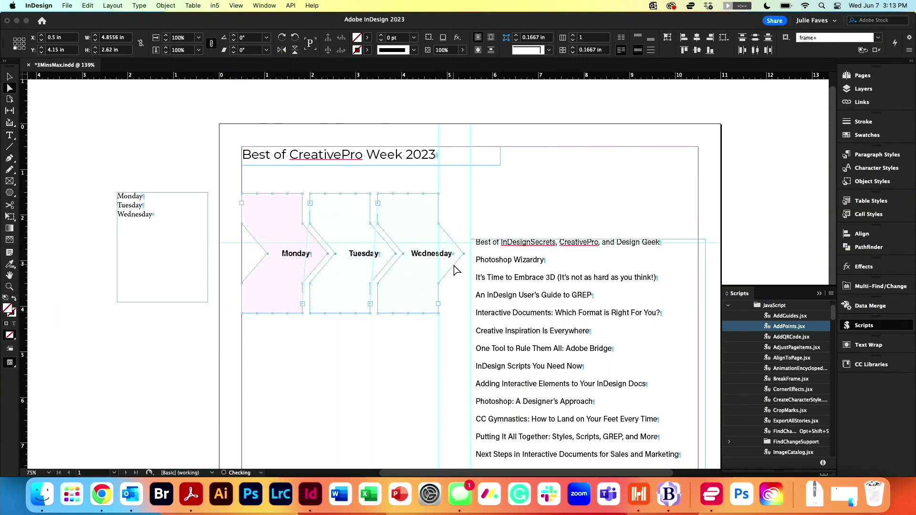
{"action": "key", "text": "shift+Left"}
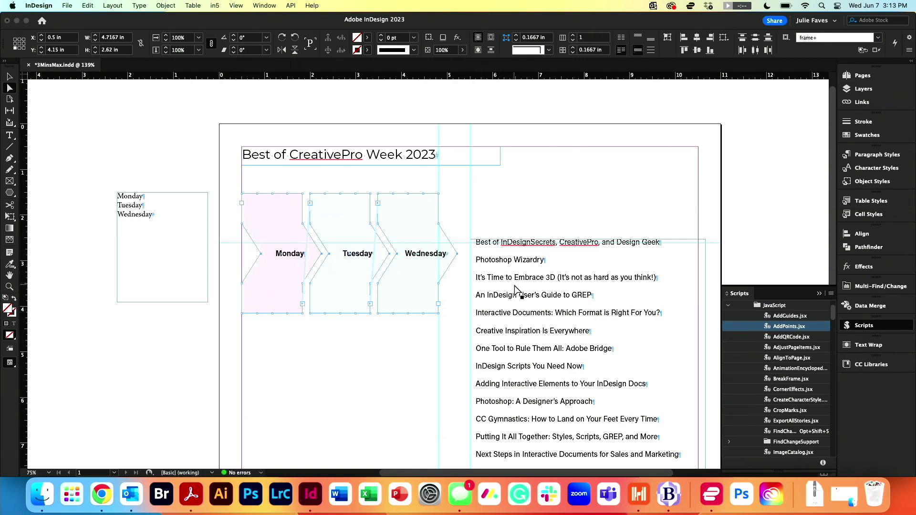
Set the List style's Bullets and Numbering list type to Numbers, numbering the sessions 1–13.
{"action": "left_click", "coordinate": [514, 288]}
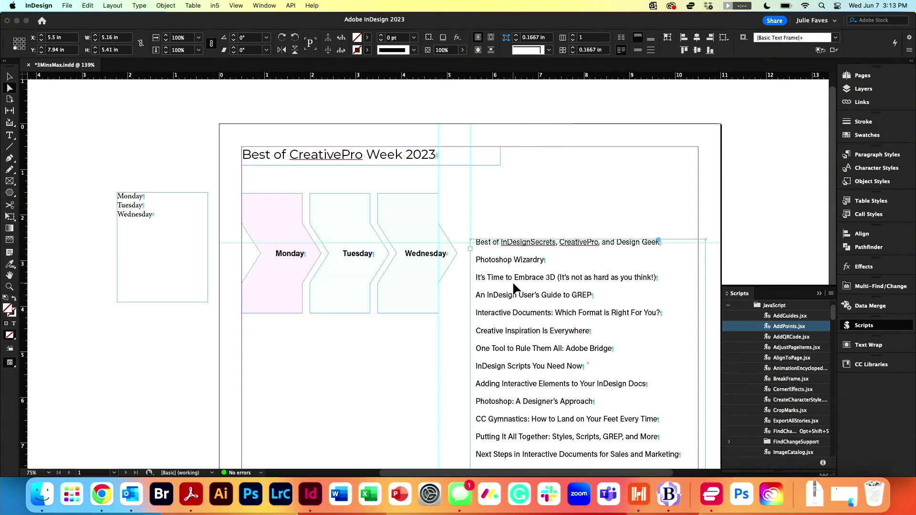
{"action": "left_click", "coordinate": [9, 136]}
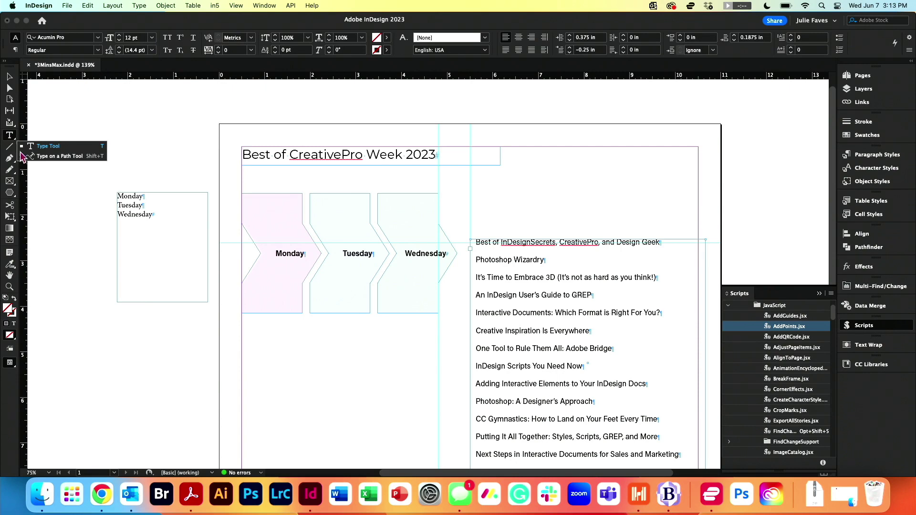
{"action": "left_click", "coordinate": [529, 249]}
{"action": "left_click", "coordinate": [876, 155]}
{"action": "left_click", "coordinate": [749, 216]}
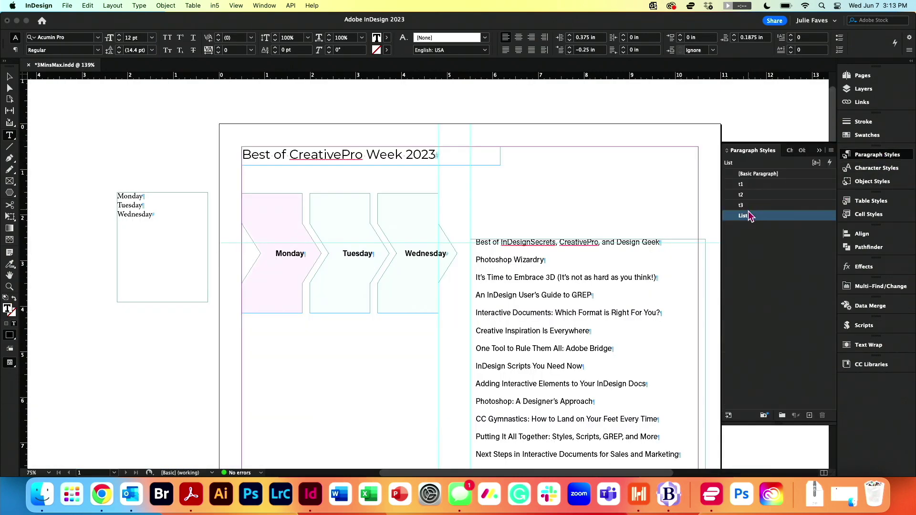
{"action": "right_click", "coordinate": [749, 216]}
{"action": "left_click", "coordinate": [759, 222]}
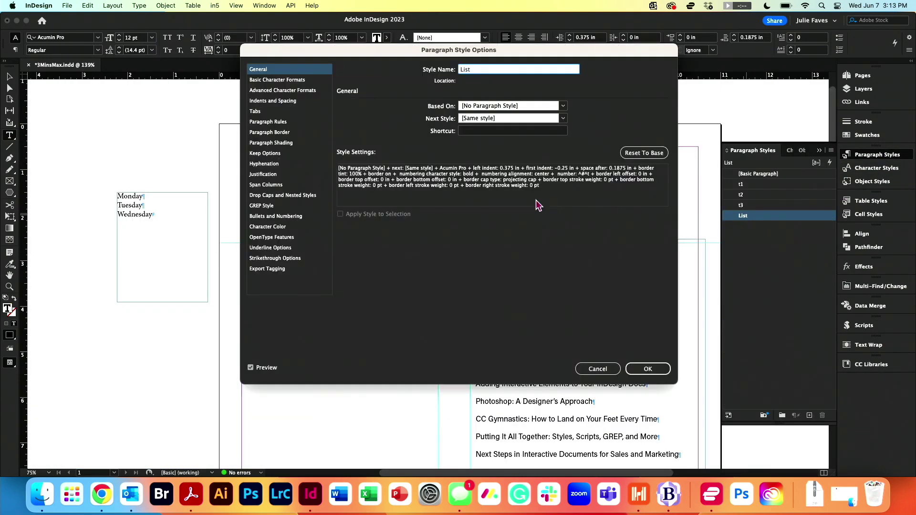
{"action": "left_click", "coordinate": [276, 216]}
{"action": "left_click", "coordinate": [419, 115]}
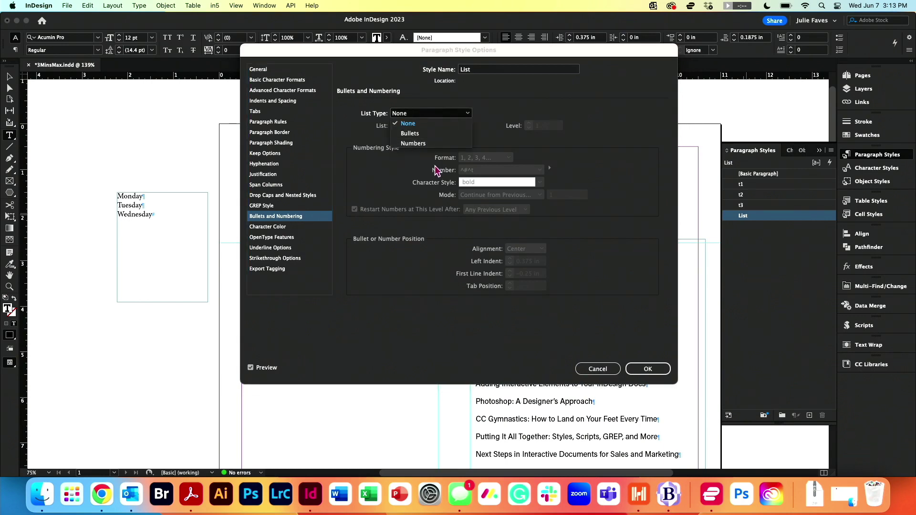
{"action": "left_click", "coordinate": [424, 143]}
{"action": "left_click_drag", "start_coordinate": [436, 49], "coordinate": [143, 53]}
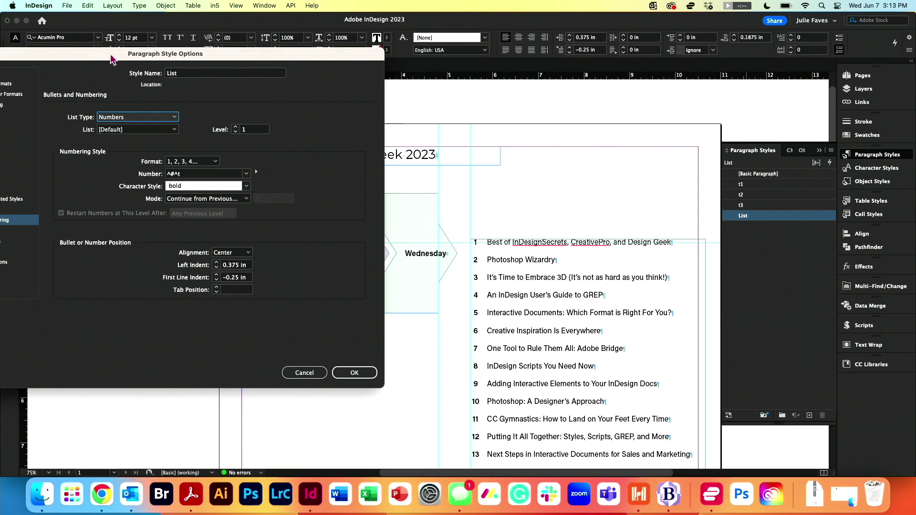
Turn on the List style's paragraph border with a 20 pt stroke.
{"action": "left_click_drag", "start_coordinate": [111, 58], "coordinate": [219, 57]}
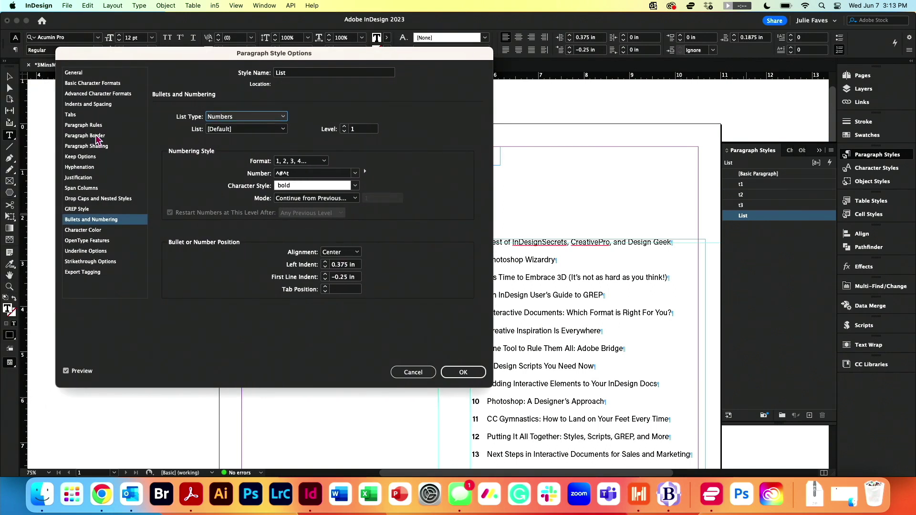
{"action": "left_click", "coordinate": [86, 136]}
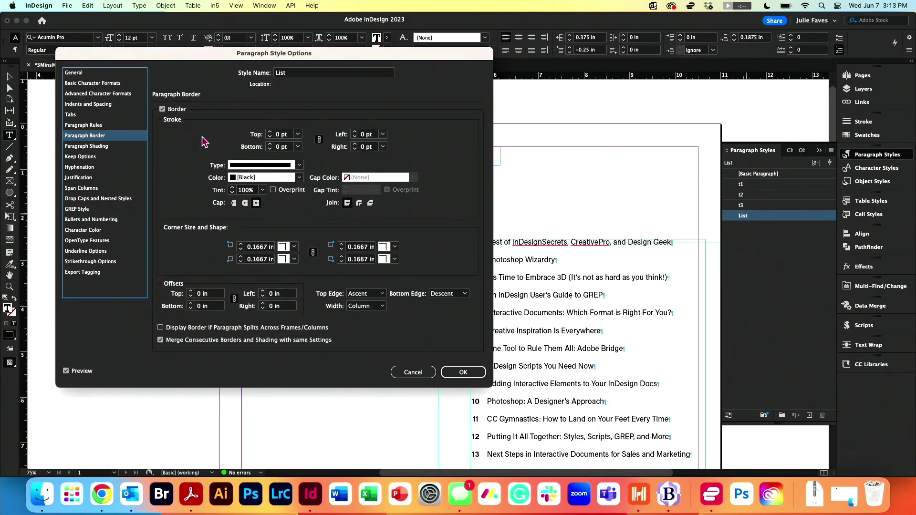
{"action": "left_click", "coordinate": [383, 135]}
{"action": "left_click", "coordinate": [377, 285]}
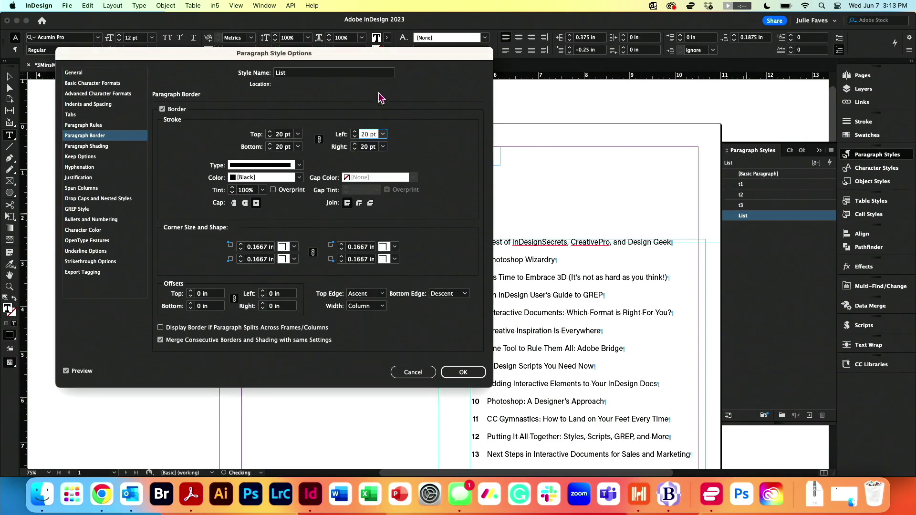
{"action": "left_click_drag", "start_coordinate": [356, 53], "coordinate": [324, 27]}
Unlink the border strokes, setting top, bottom and right to 0 pt and left to 20 pt.
{"action": "left_click", "coordinate": [285, 105]}
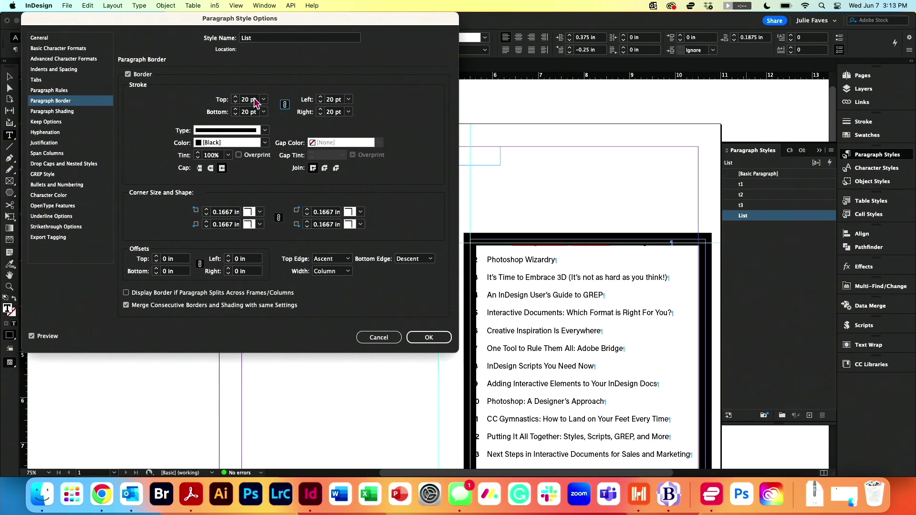
{"action": "left_click", "coordinate": [263, 100]}
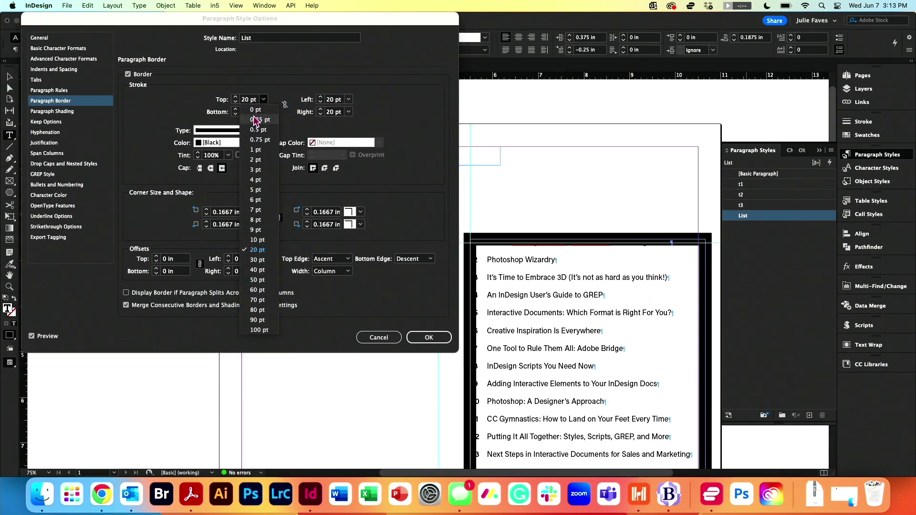
{"action": "left_click", "coordinate": [253, 109]}
{"action": "left_click", "coordinate": [285, 106]}
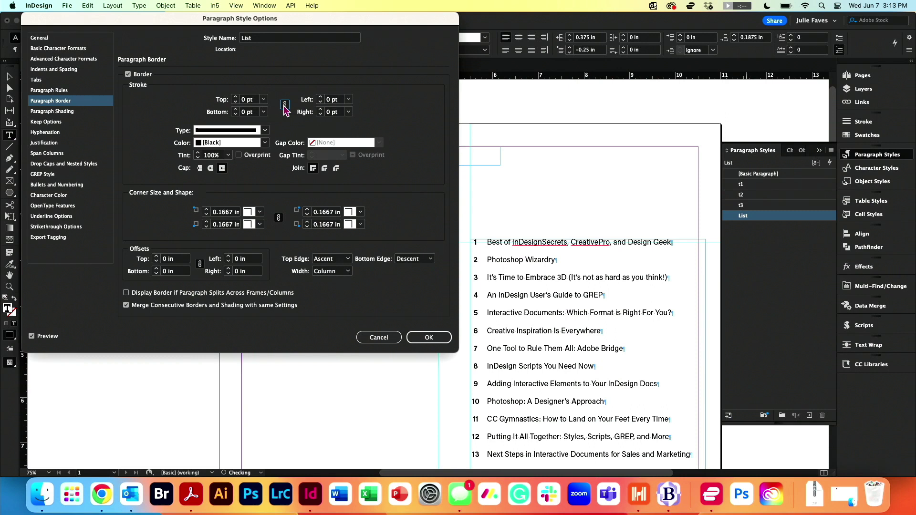
{"action": "left_click", "coordinate": [349, 100]}
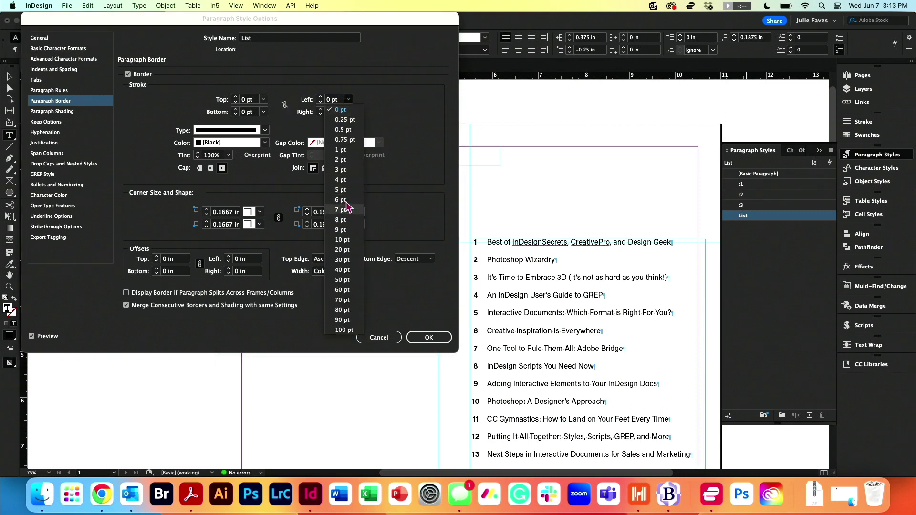
{"action": "left_click", "coordinate": [342, 249]}
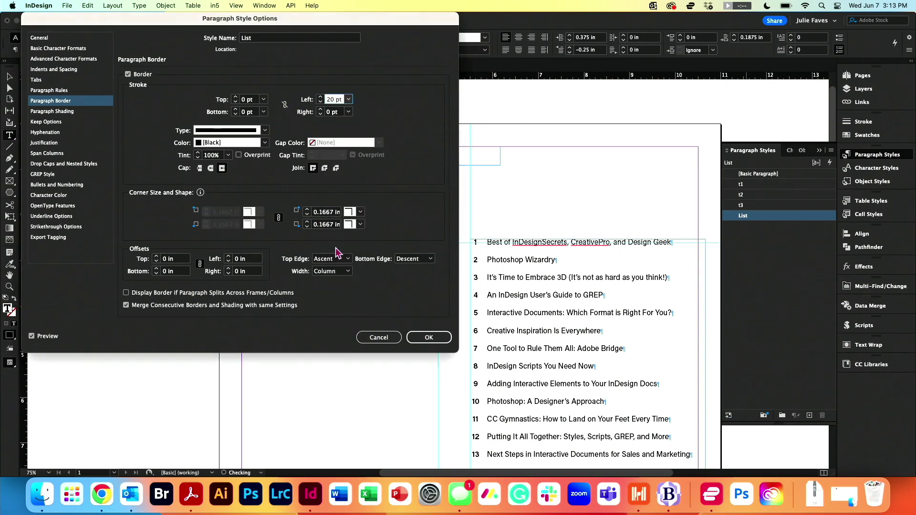
Give the border a round cap and set top offset -0.0725 in, bottom -0.0925 in.
{"action": "left_click", "coordinate": [210, 168]}
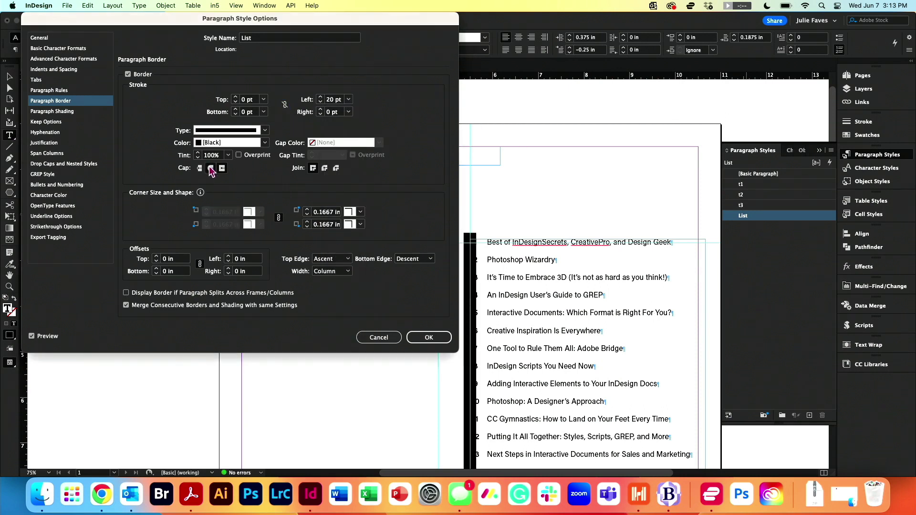
{"action": "left_click", "coordinate": [156, 261]}
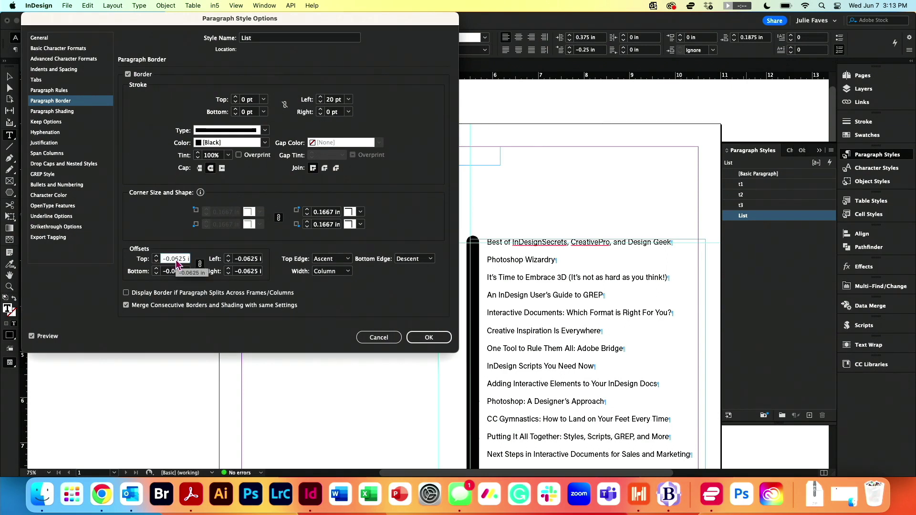
{"action": "left_click", "coordinate": [177, 259]}
{"action": "key", "text": "BackSpace"}
{"action": "type", "text": "7"}
{"action": "left_click", "coordinate": [177, 272]}
{"action": "key", "text": "BackSpace"}
{"action": "type", "text": "9"}
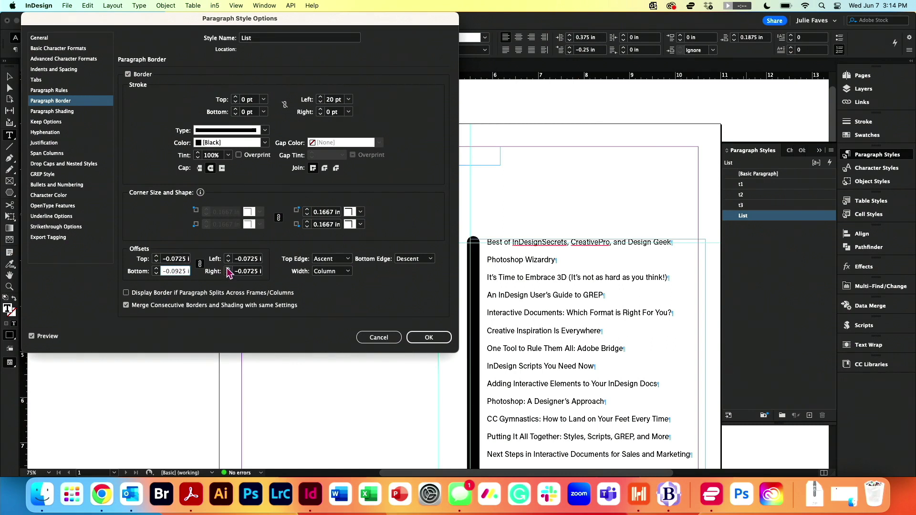
Unlink the offsets, setting left to -0.125 in and right to 0.
{"action": "left_click", "coordinate": [200, 264]}
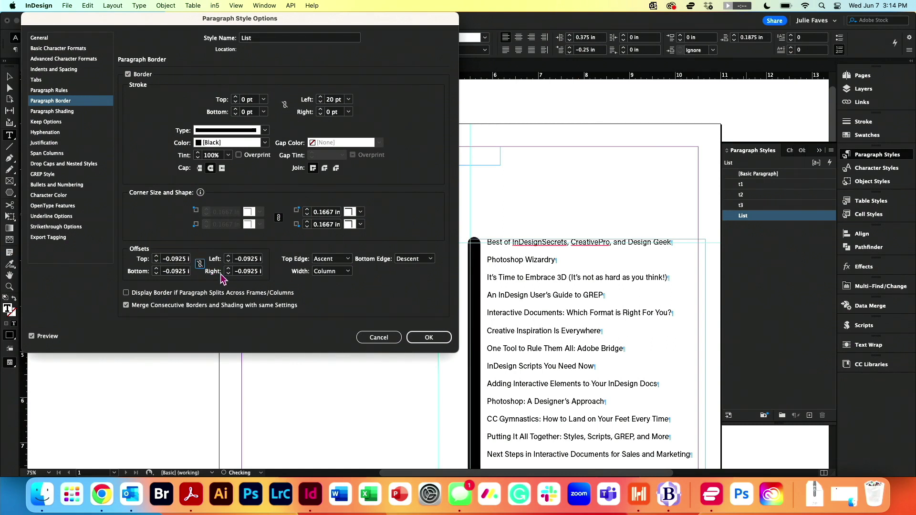
{"action": "left_click", "coordinate": [176, 259]}
{"action": "key", "text": "BackSpace"}
{"action": "type", "text": "7"}
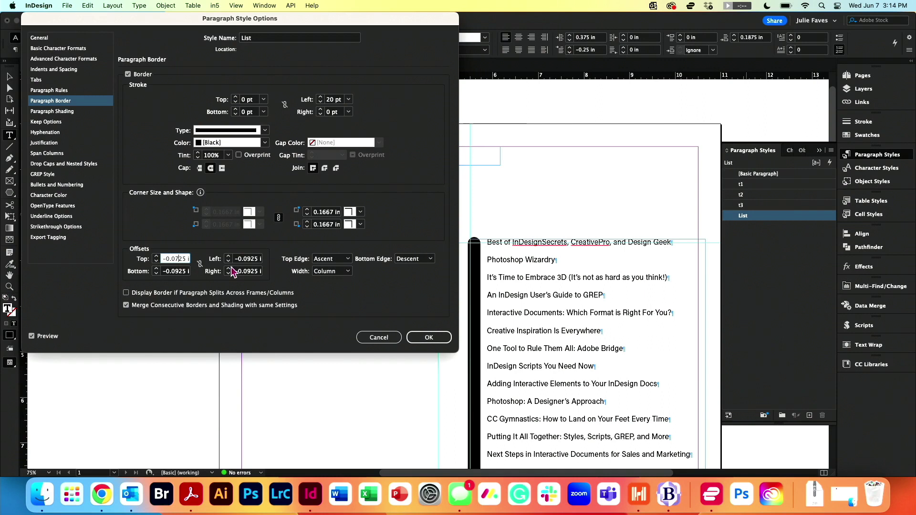
{"action": "left_click", "coordinate": [229, 268]}
{"action": "left_click", "coordinate": [228, 262]}
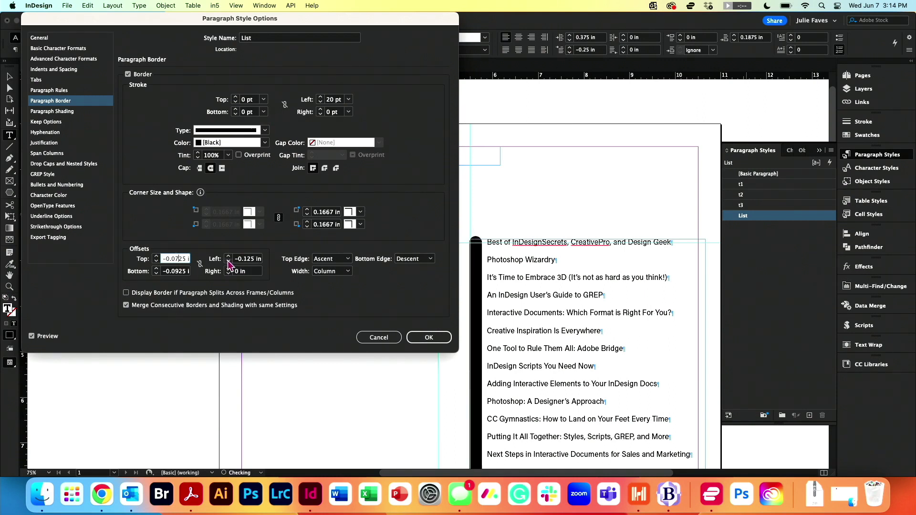
Unmerge consecutive borders, colour the solid border C=75 M=5 Y=100 K=0 green, and confirm.
{"action": "left_click", "coordinate": [127, 305]}
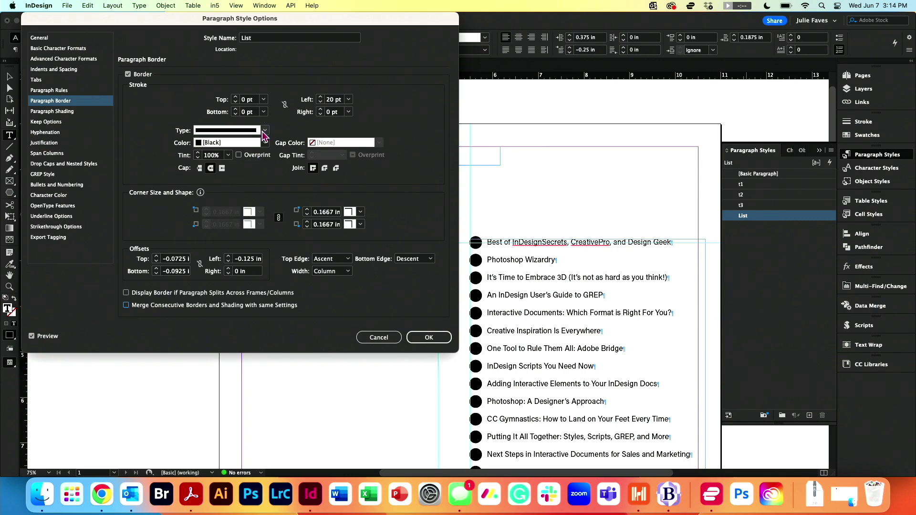
{"action": "left_click", "coordinate": [264, 130]}
{"action": "left_click", "coordinate": [264, 140]}
{"action": "left_click", "coordinate": [264, 143]}
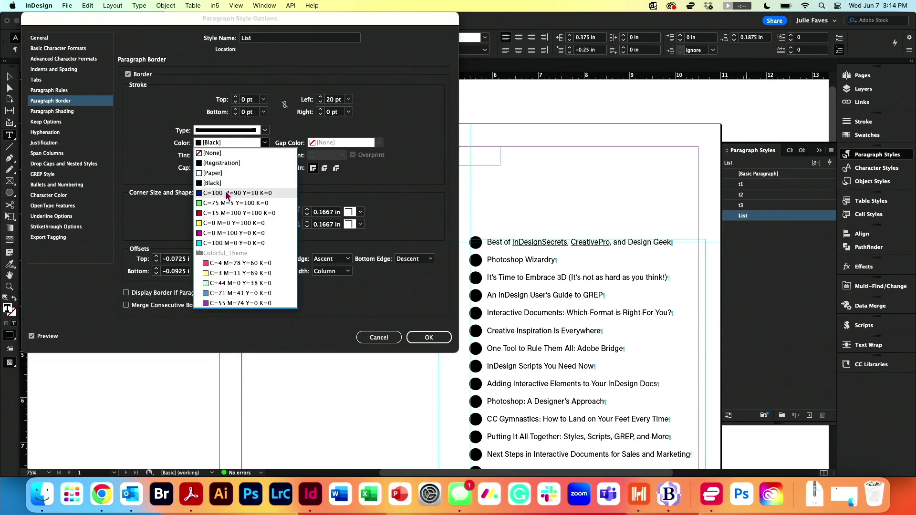
{"action": "left_click", "coordinate": [224, 205]}
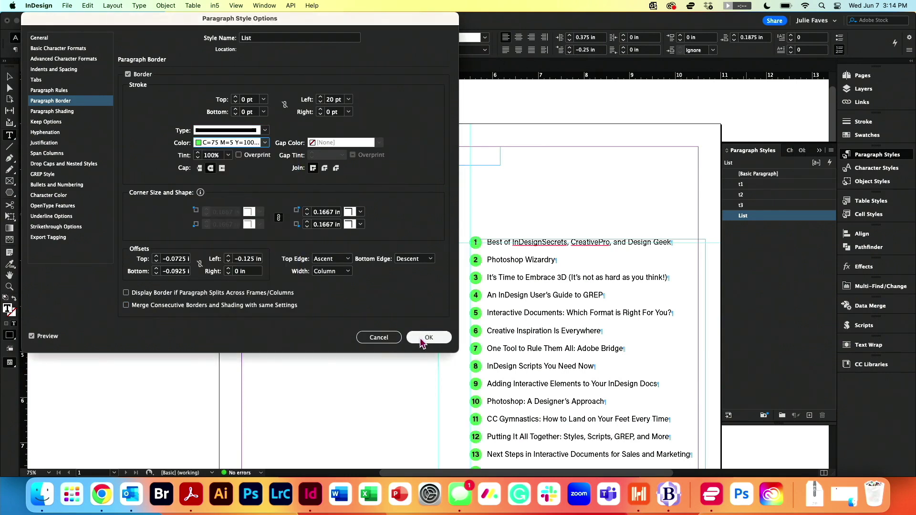
{"action": "left_click", "coordinate": [429, 337]}
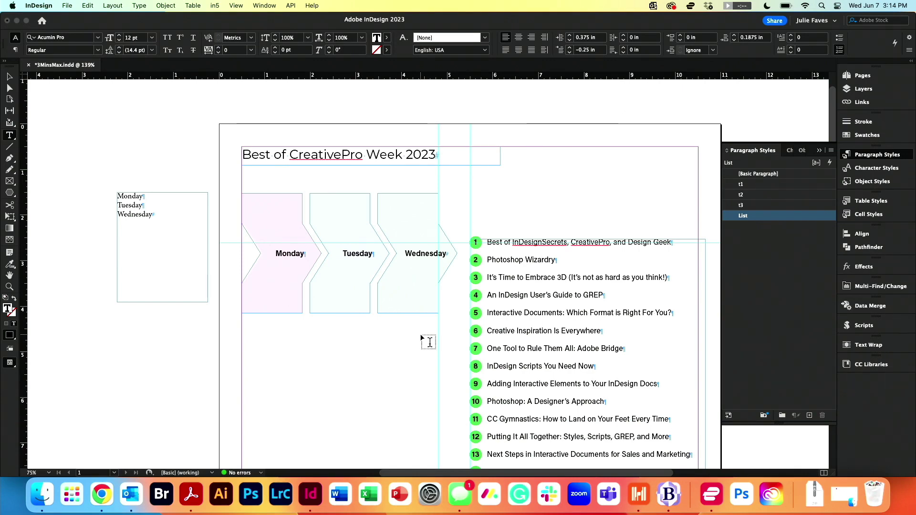